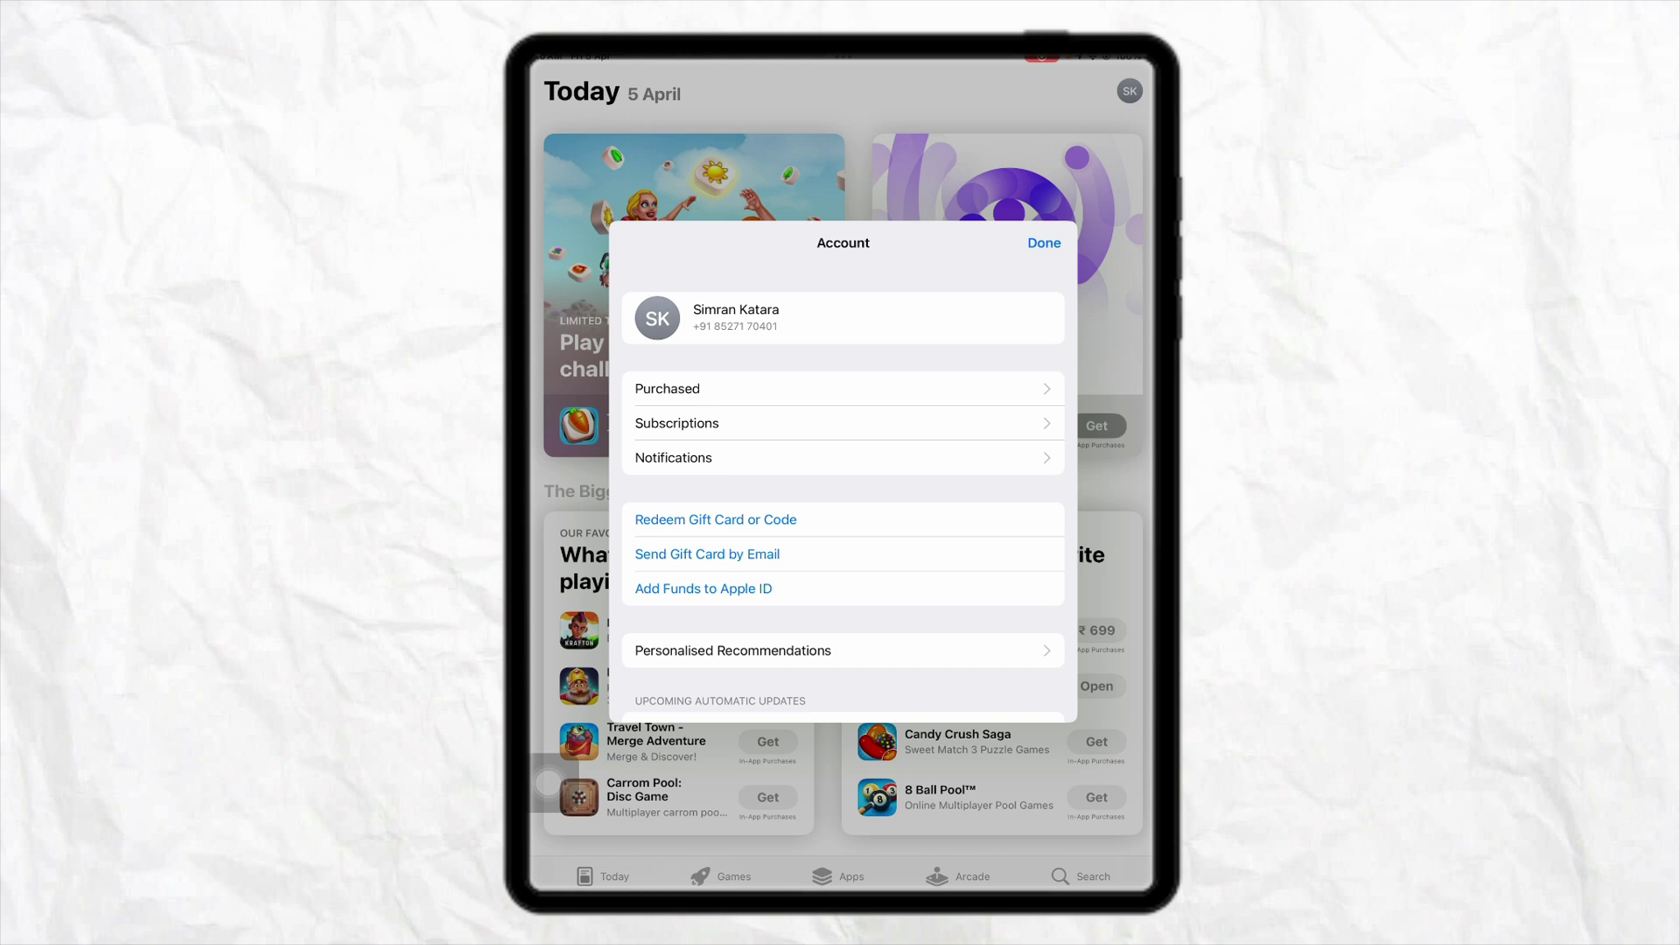
scroll(843, 525, down, 2)
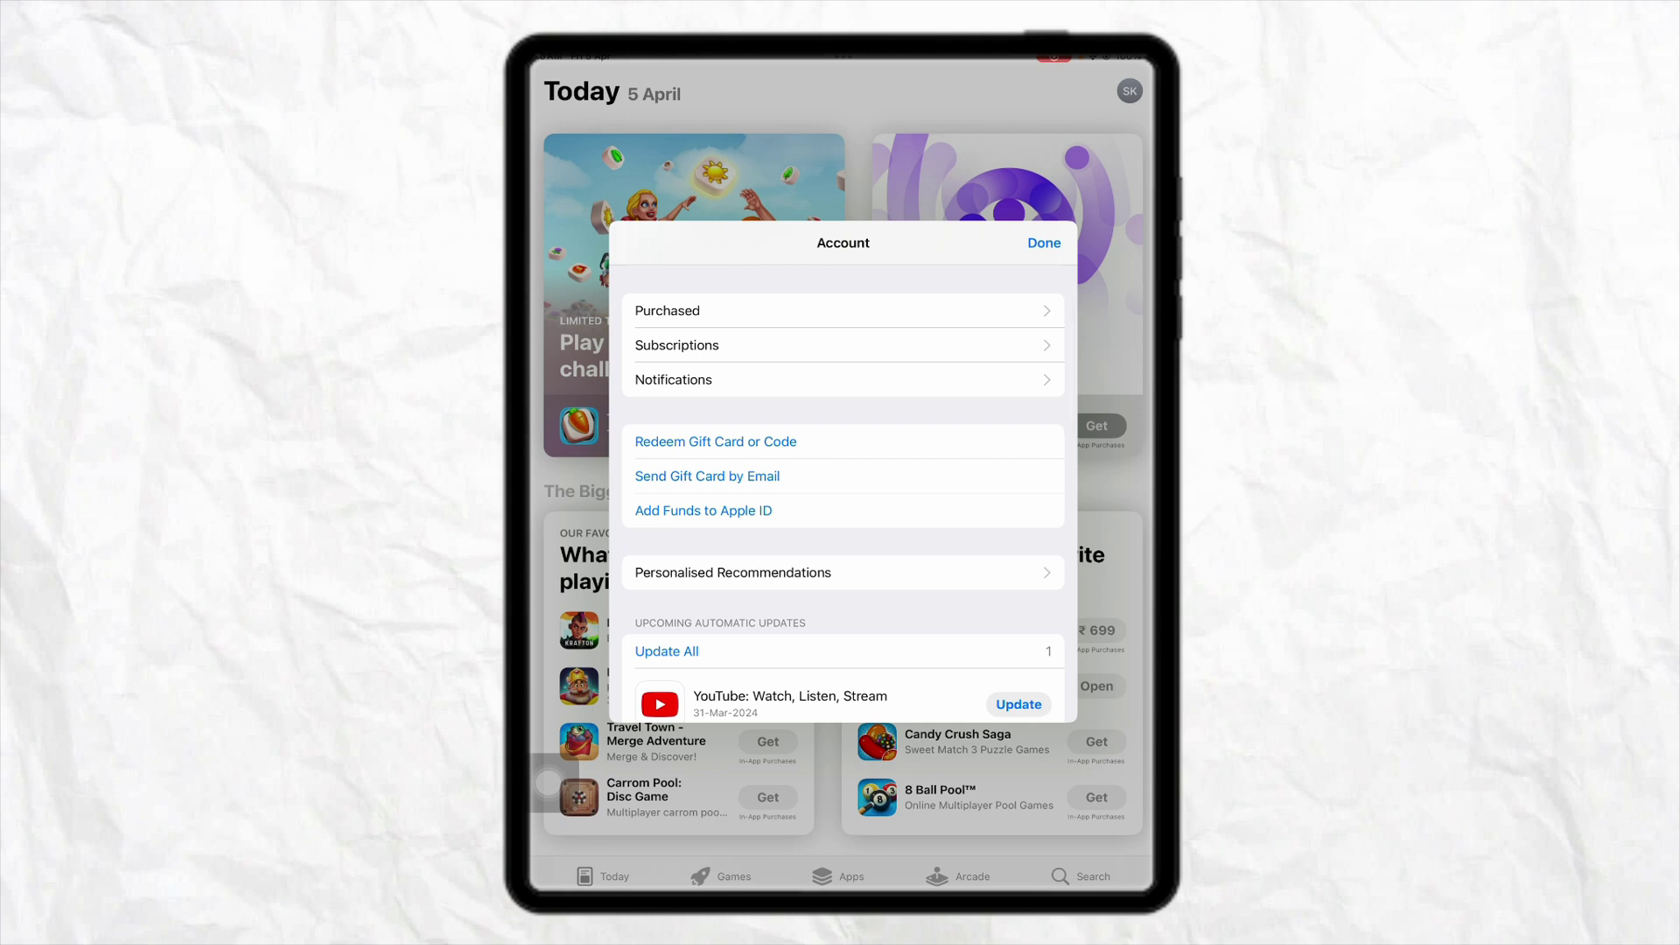
scroll(842, 525, down, 2)
scroll(843, 525, up, 3)
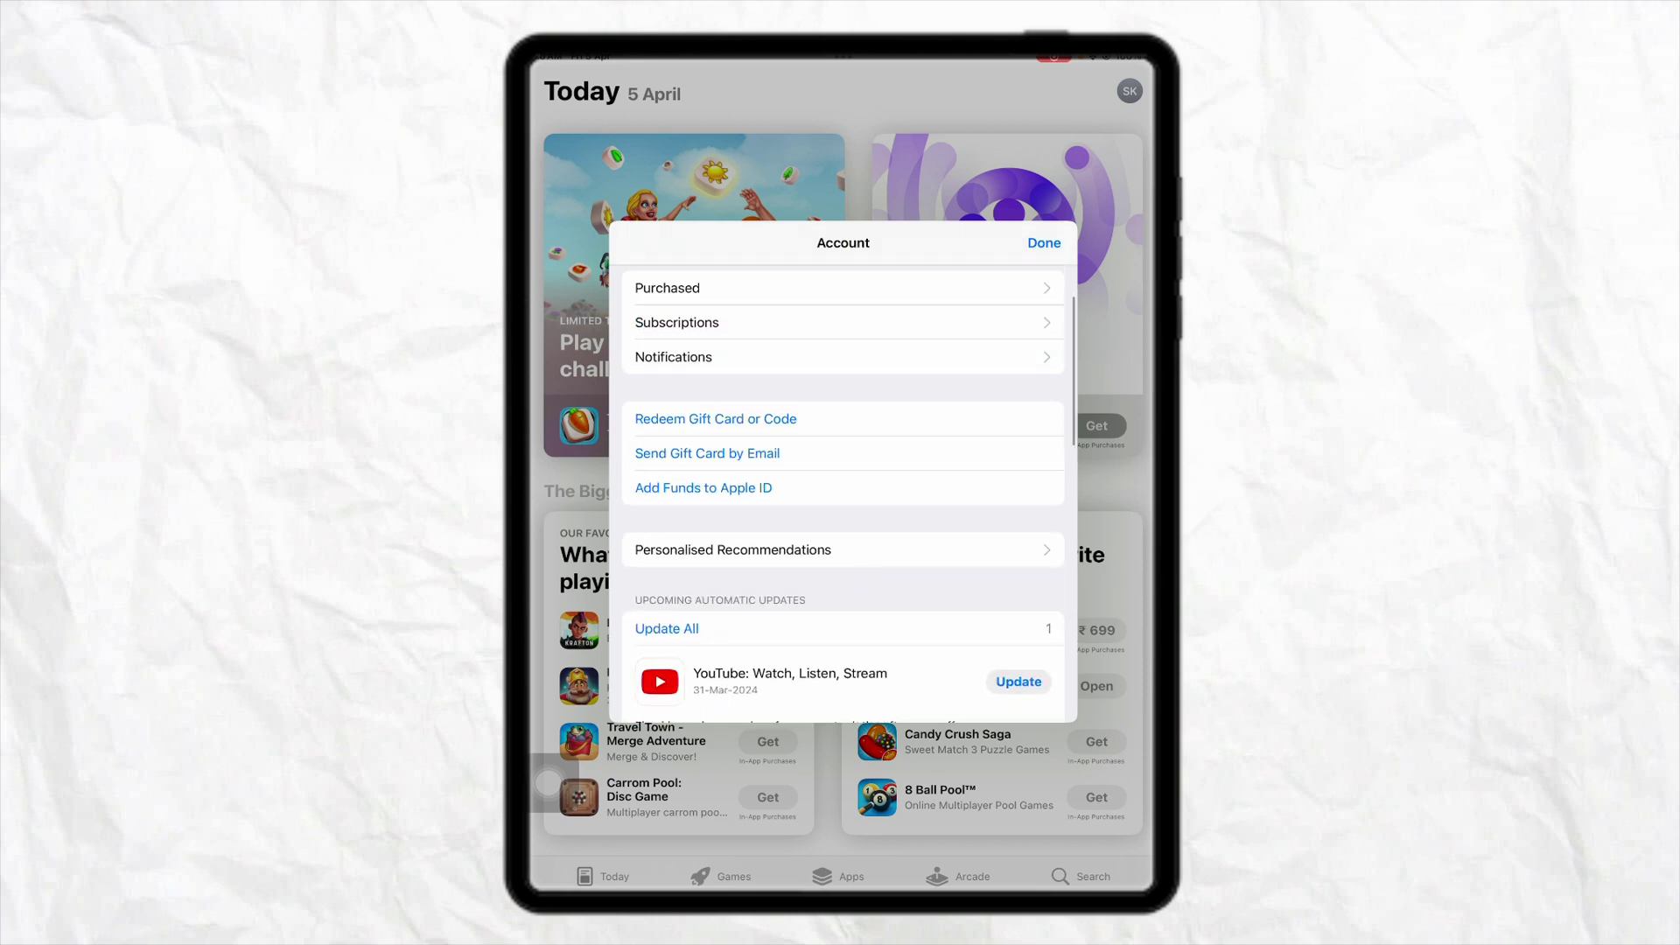
scroll(843, 526, up, 1)
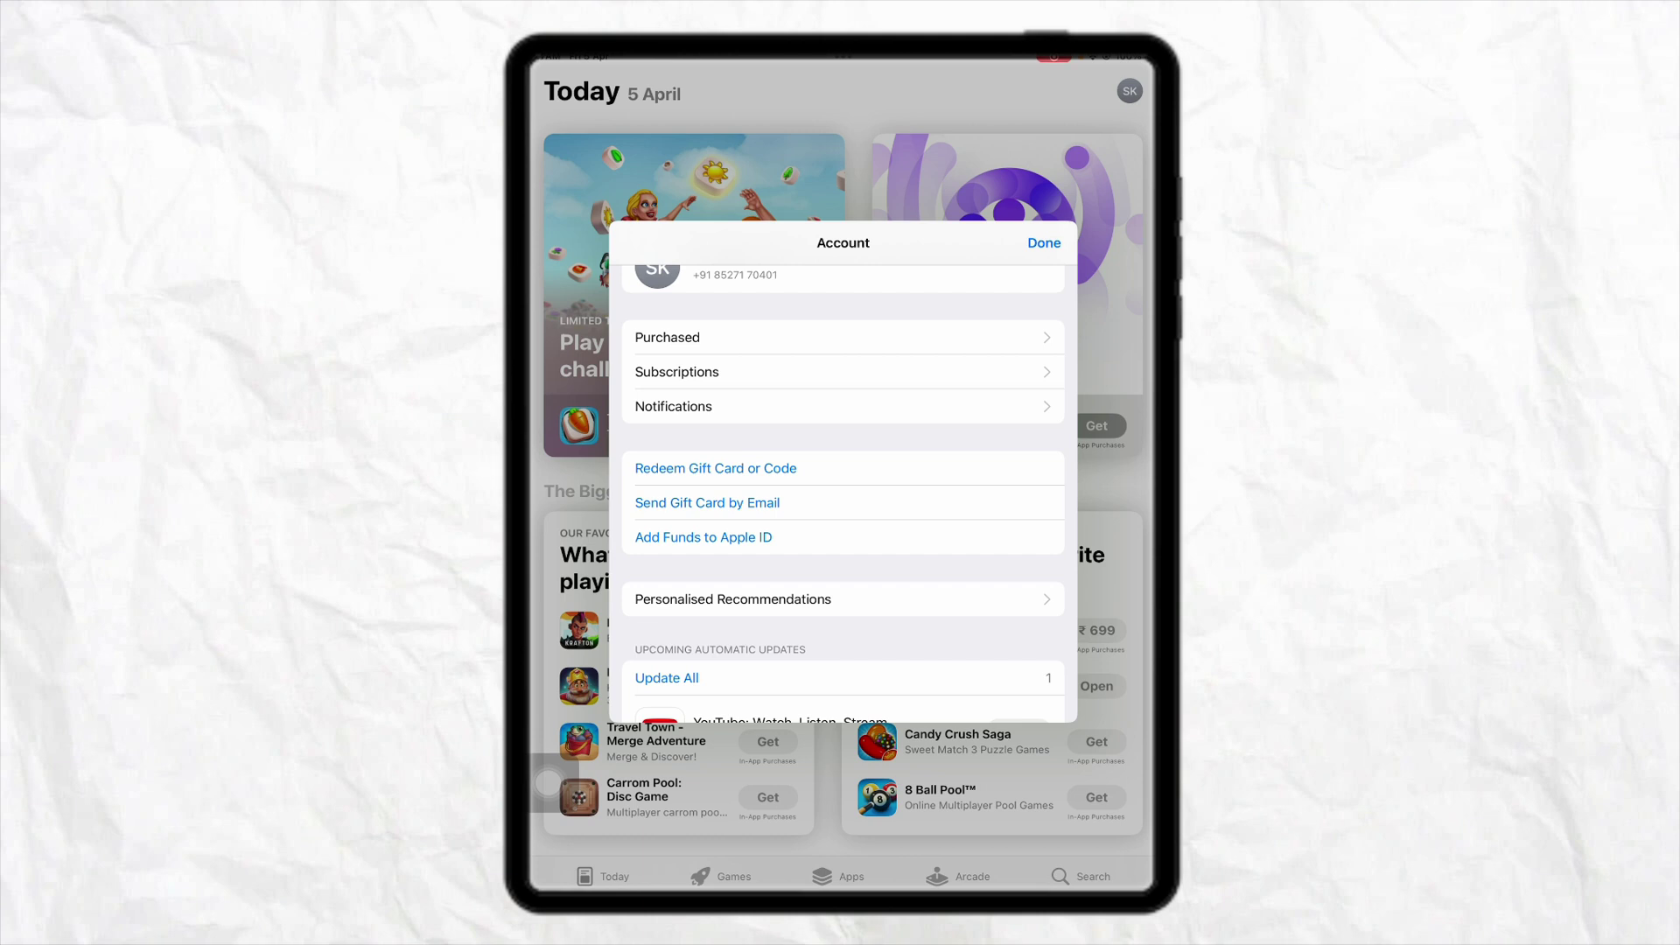
- Open Redeem Gift Card or Code and choose to enter the code manually
click(715, 468)
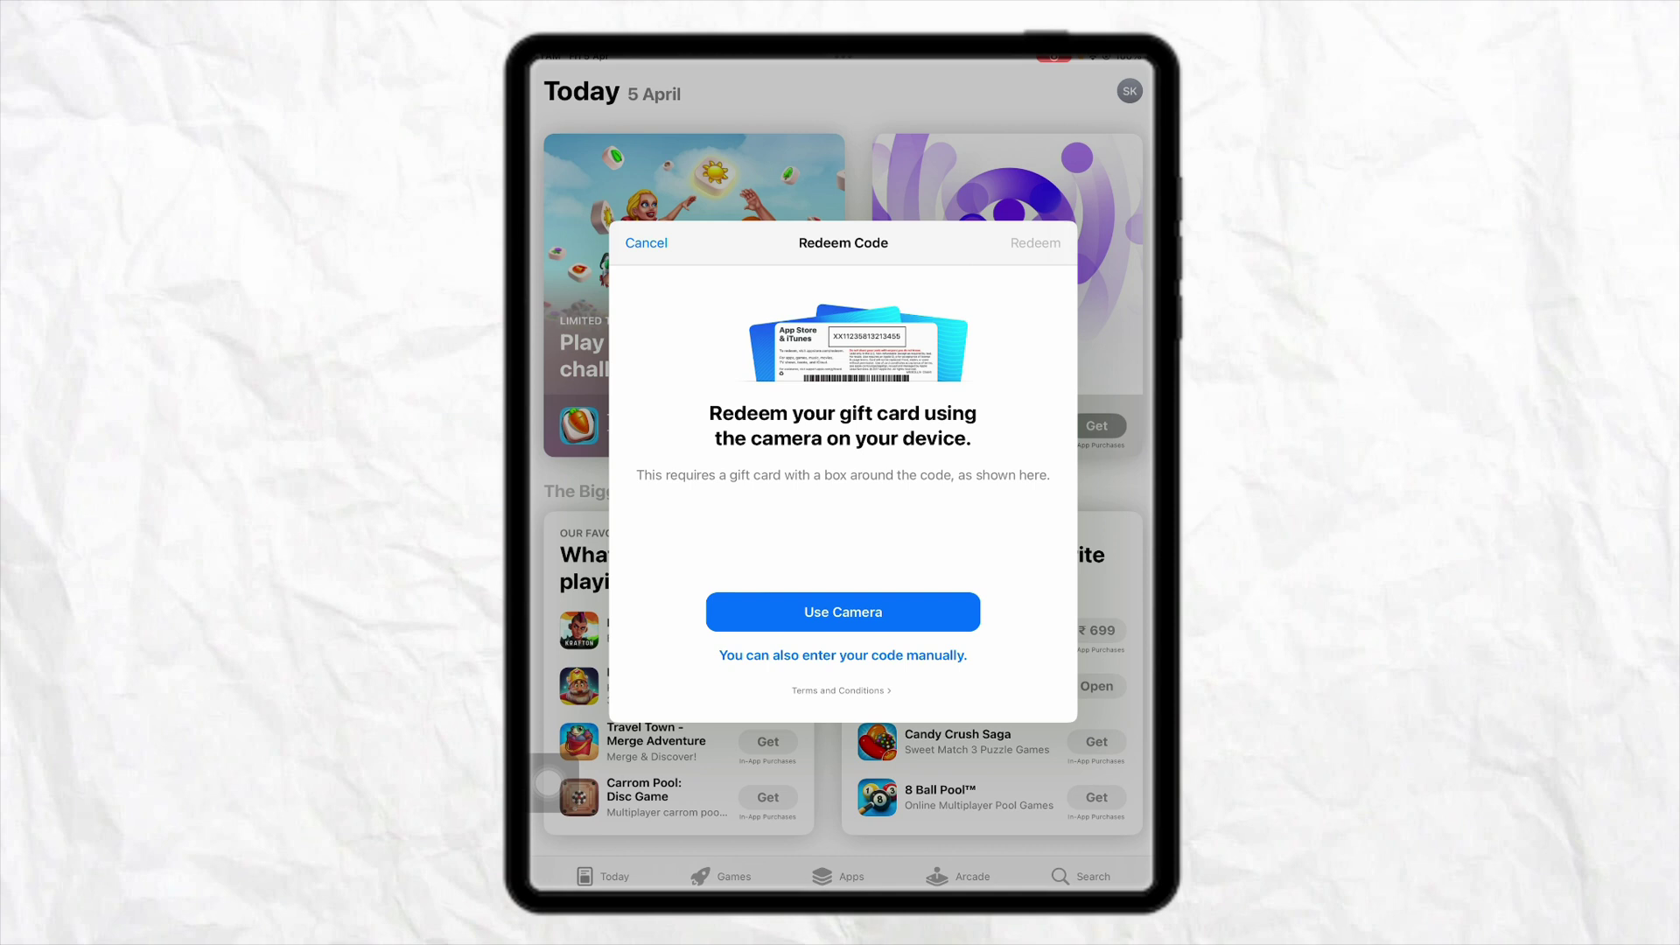
click(843, 656)
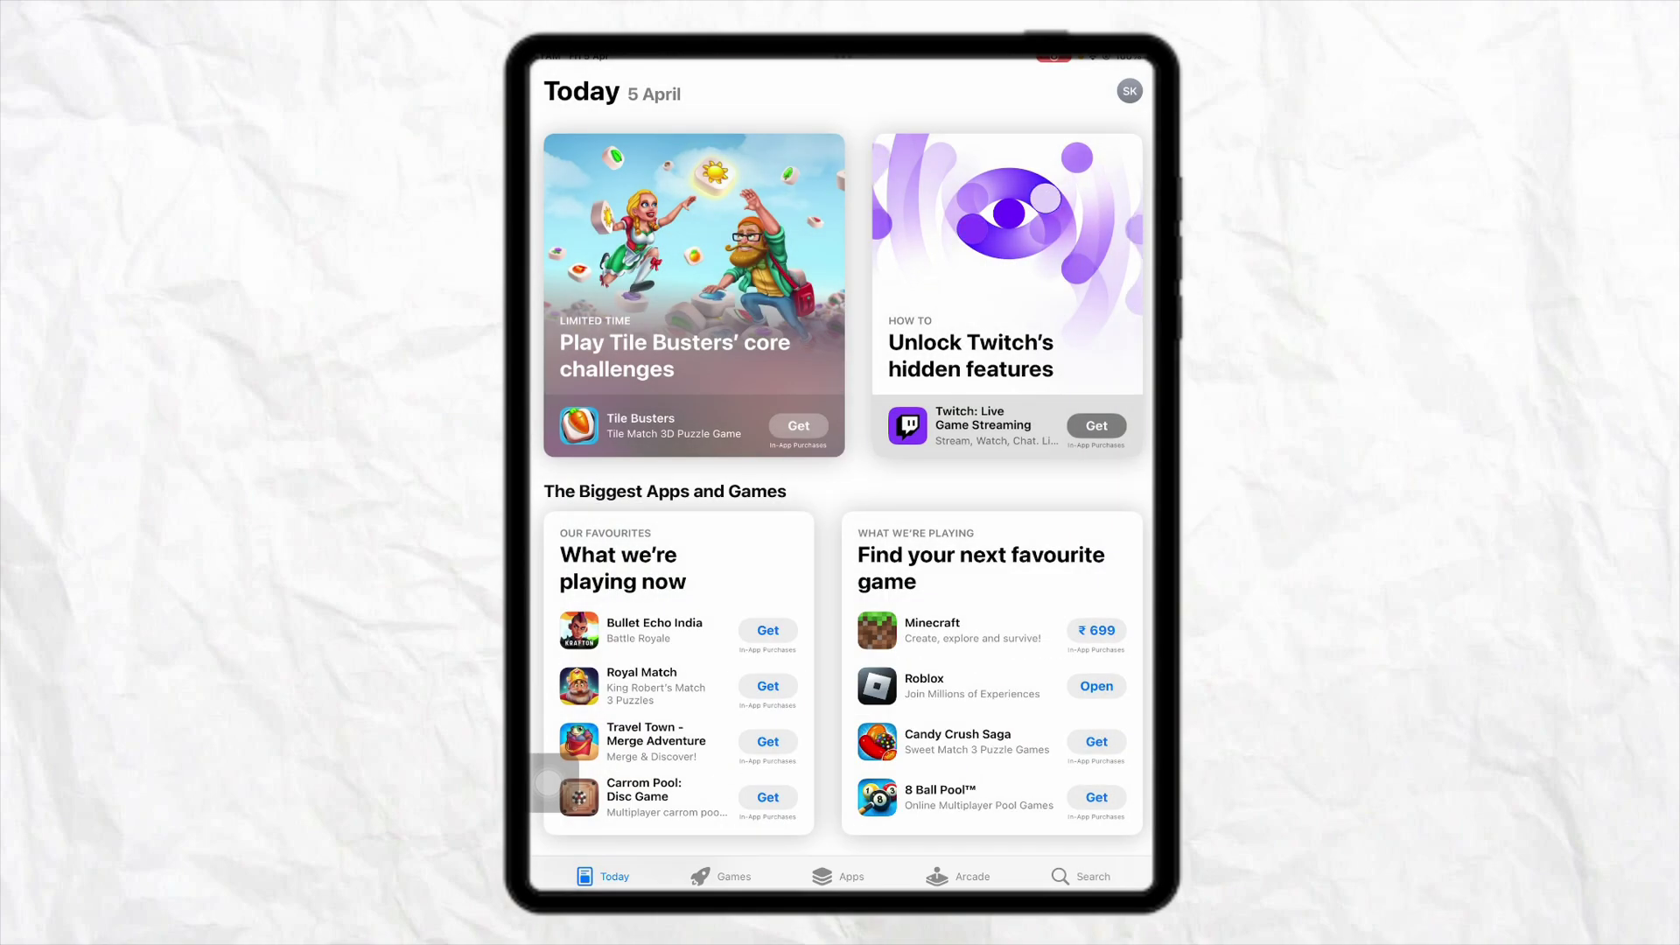
scroll(840, 473, up, 10)
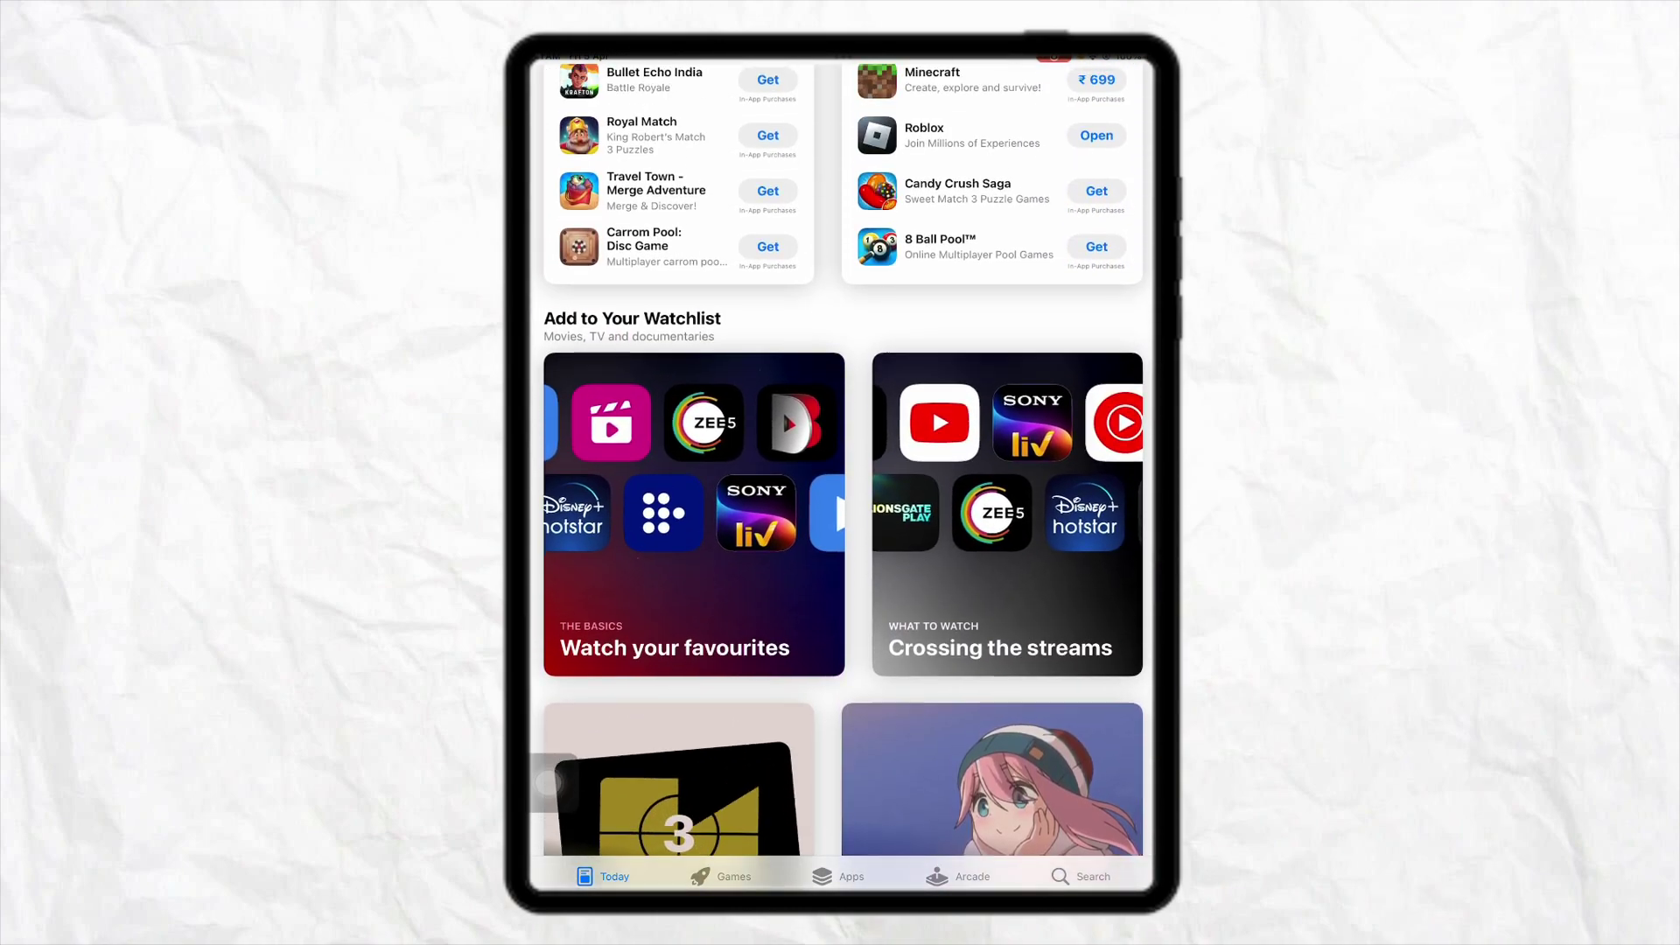
scroll(840, 473, up, 5)
scroll(840, 473, down, 10)
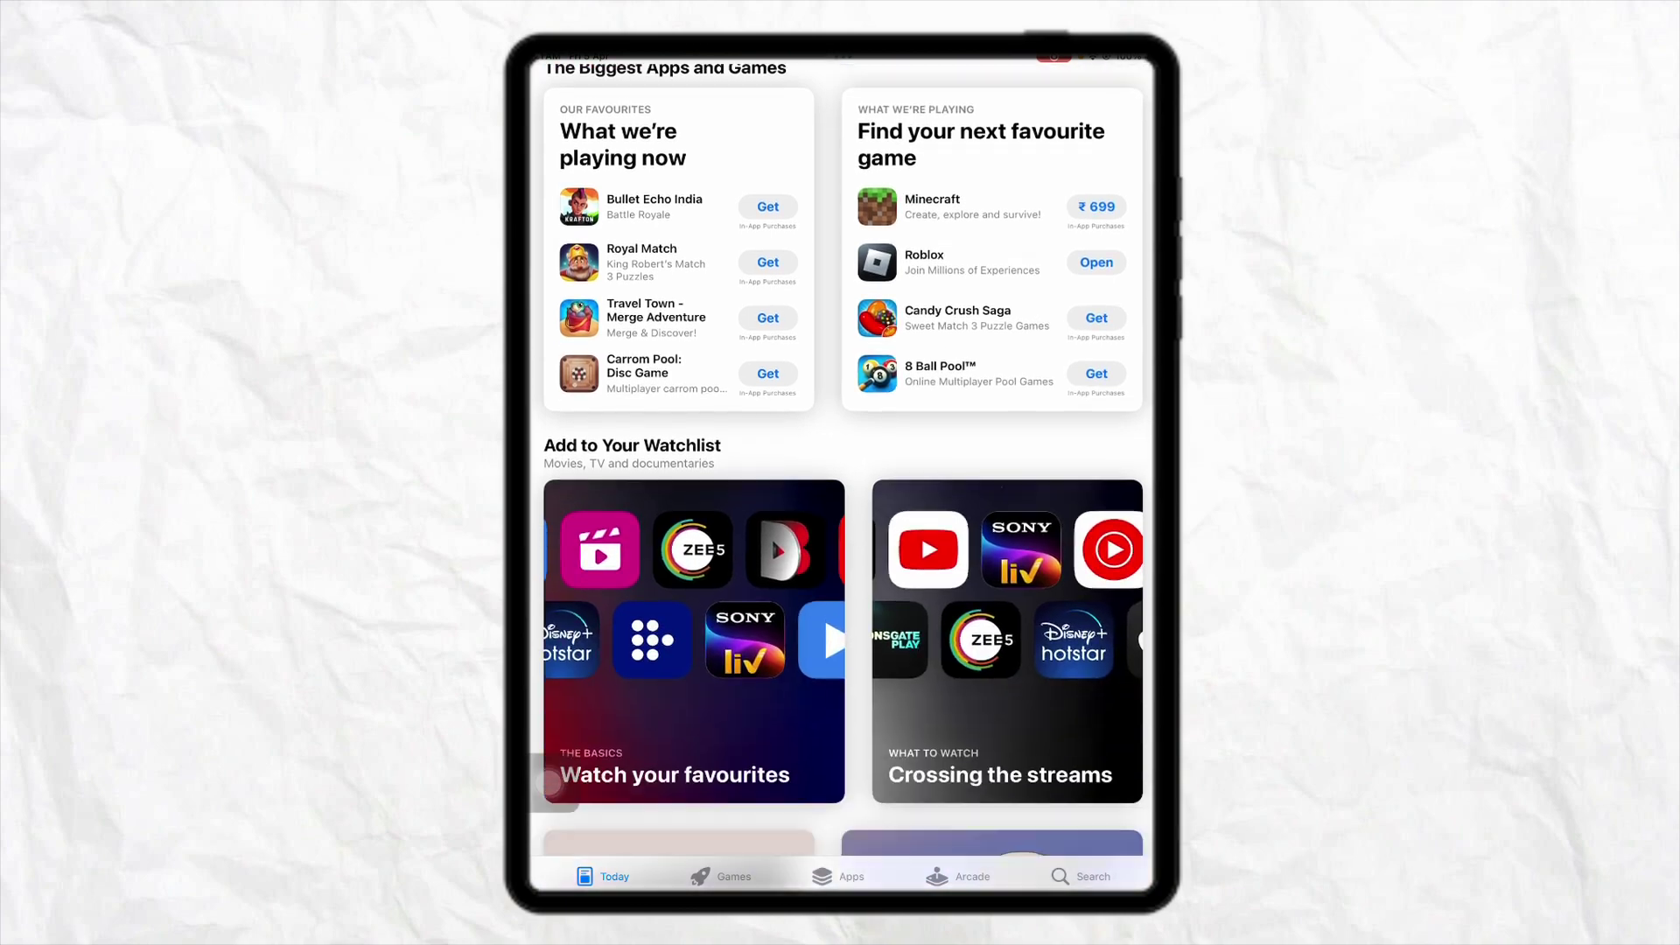
scroll(840, 472, down, 8)
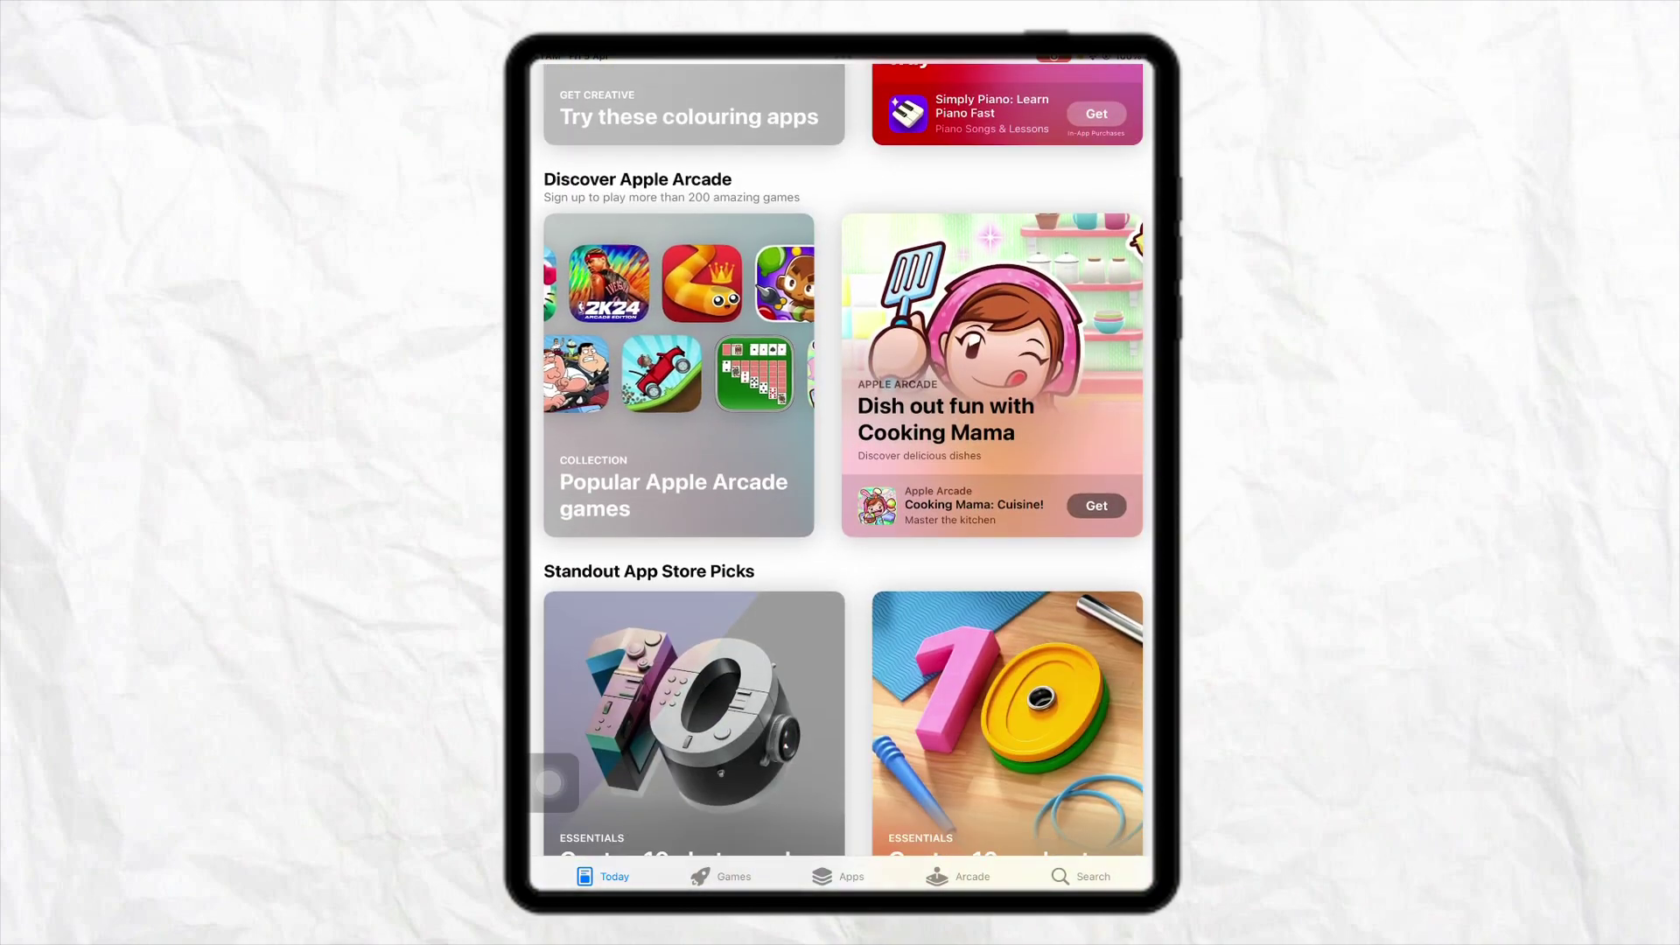
scroll(840, 472, up, 4)
scroll(840, 474, up, 3)
scroll(841, 474, up, 5)
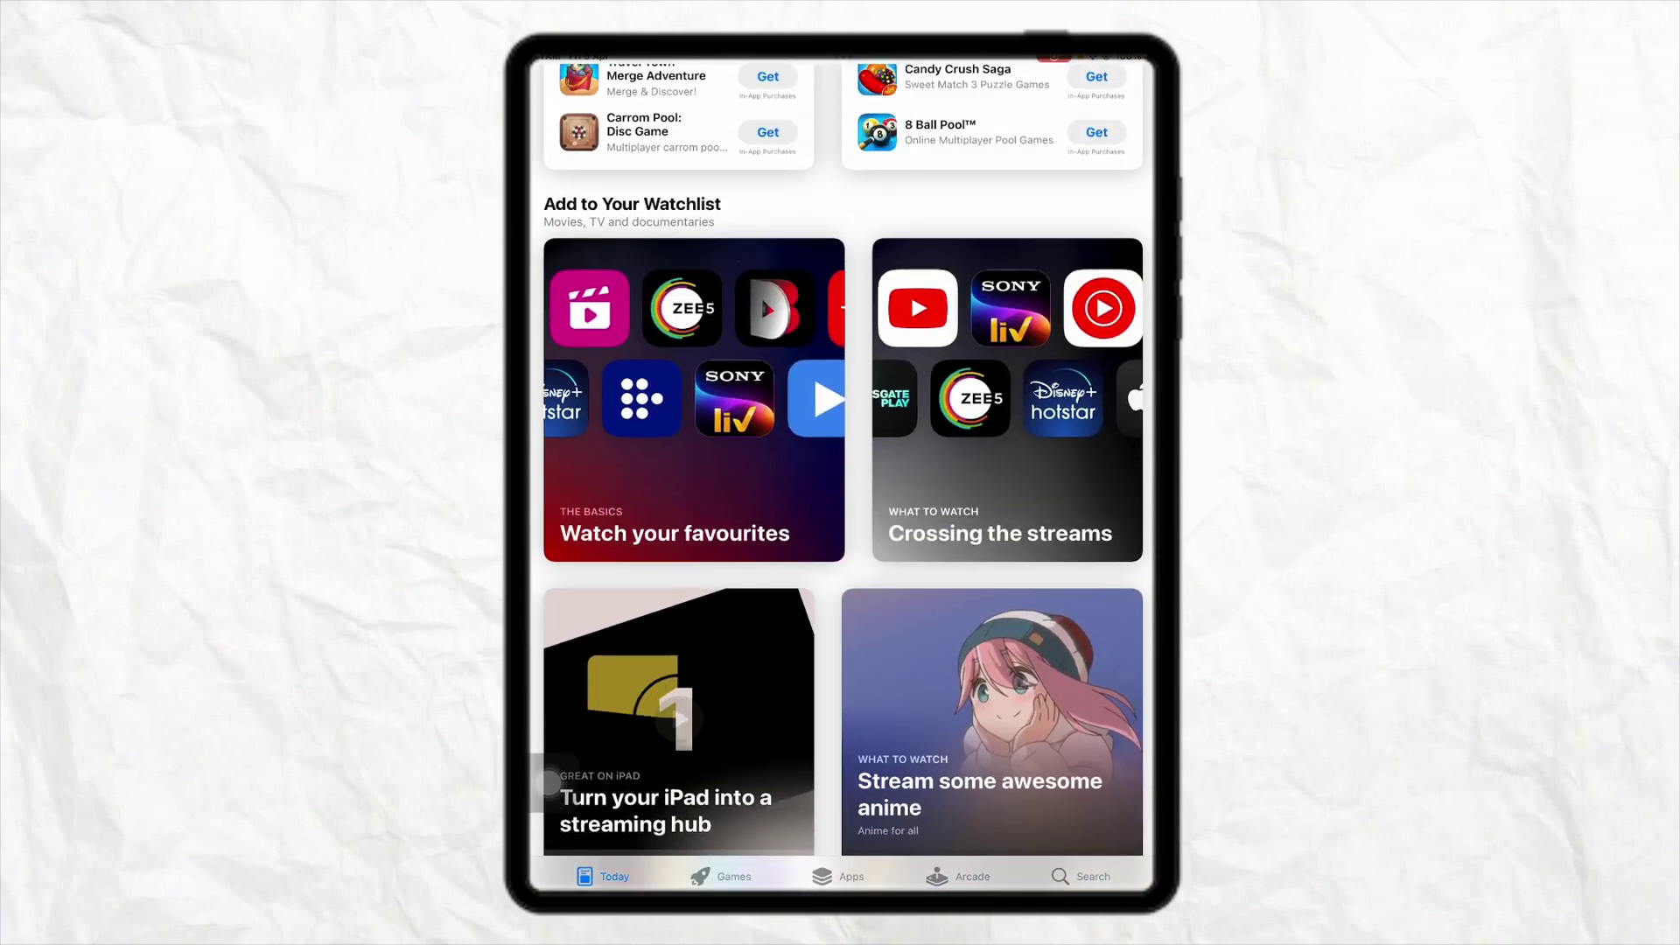
scroll(841, 473, up, 4)
scroll(840, 474, up, 3)
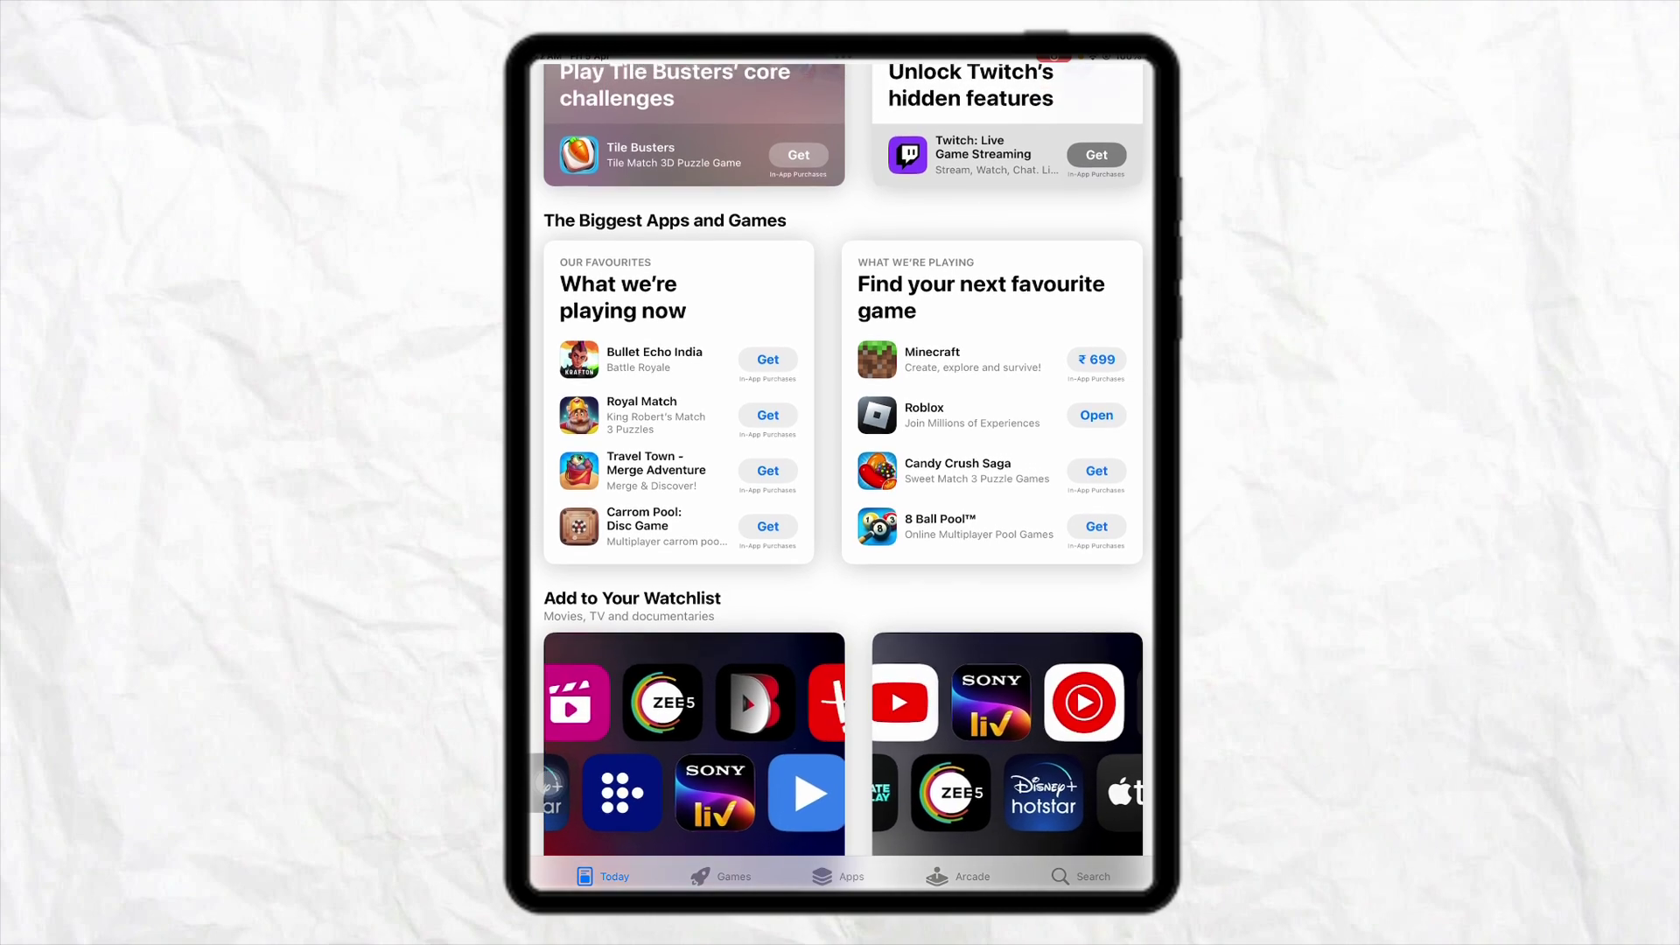